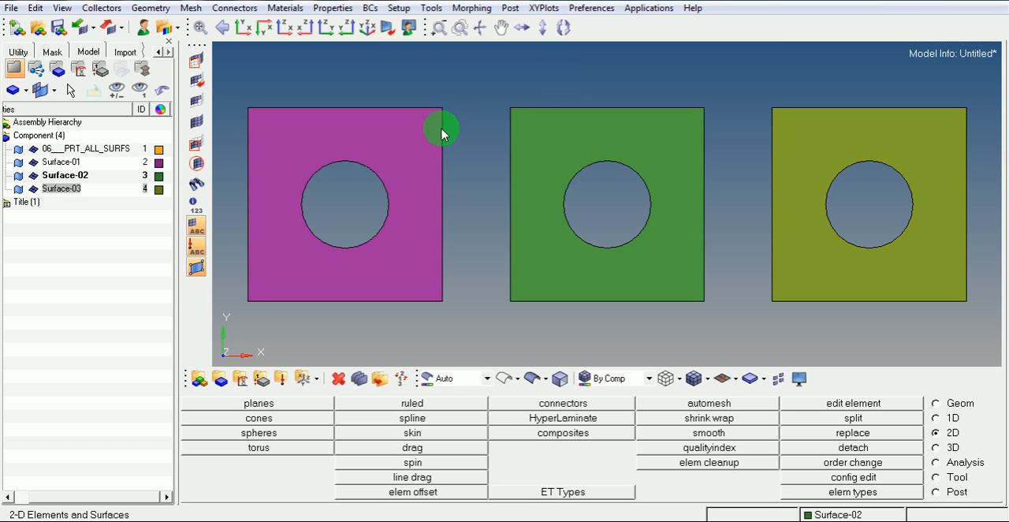
Create a component named ELEMENTS-2D with a light purple colour and no card image
{"action": "right_click", "coordinate": [66, 219]}
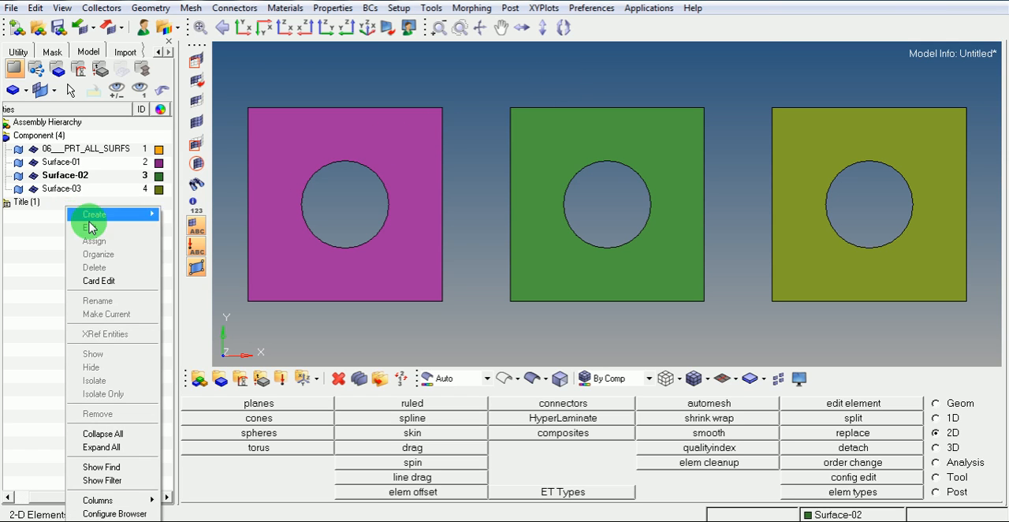
{"action": "mouse_move", "coordinate": [149, 215]}
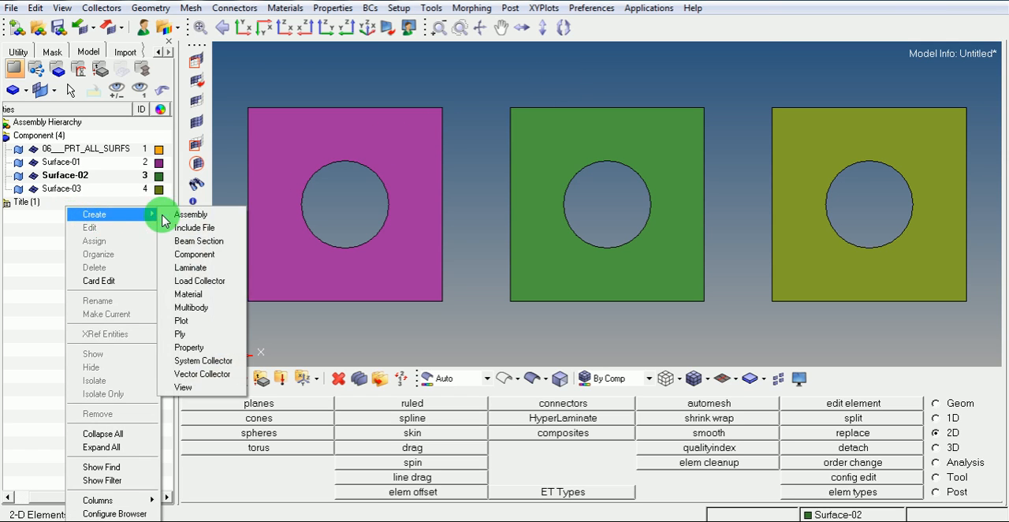
{"action": "left_click", "coordinate": [189, 254]}
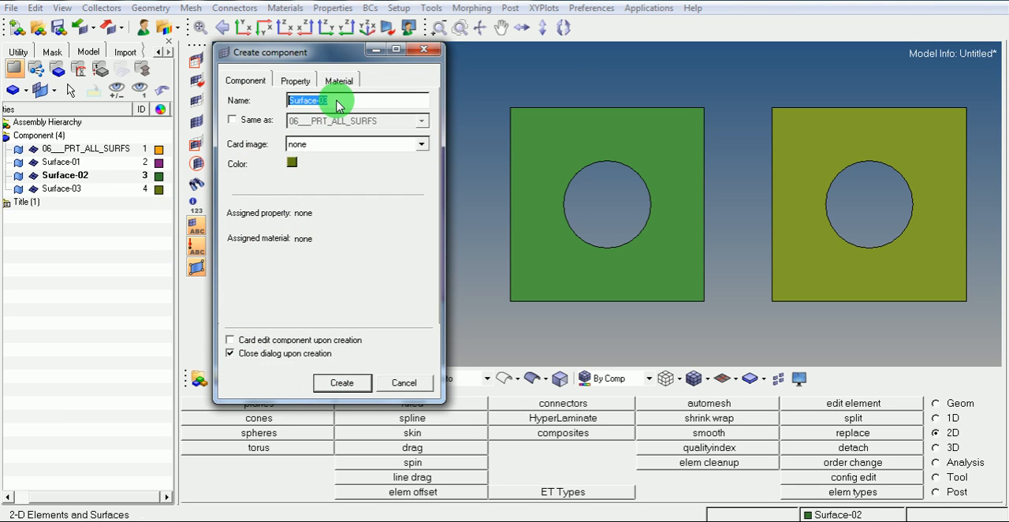
{"action": "type", "text": "elemen"}
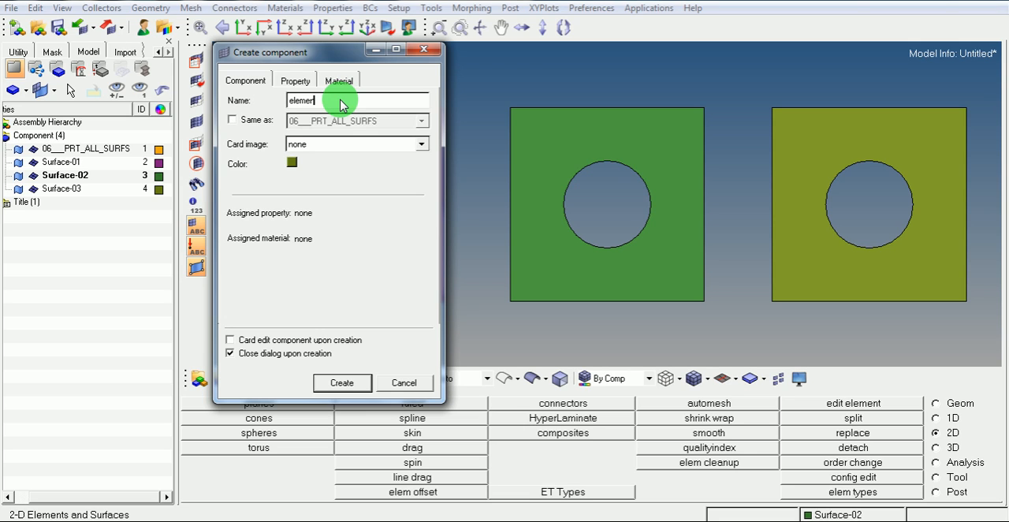
{"action": "key", "text": "BackSpace"}
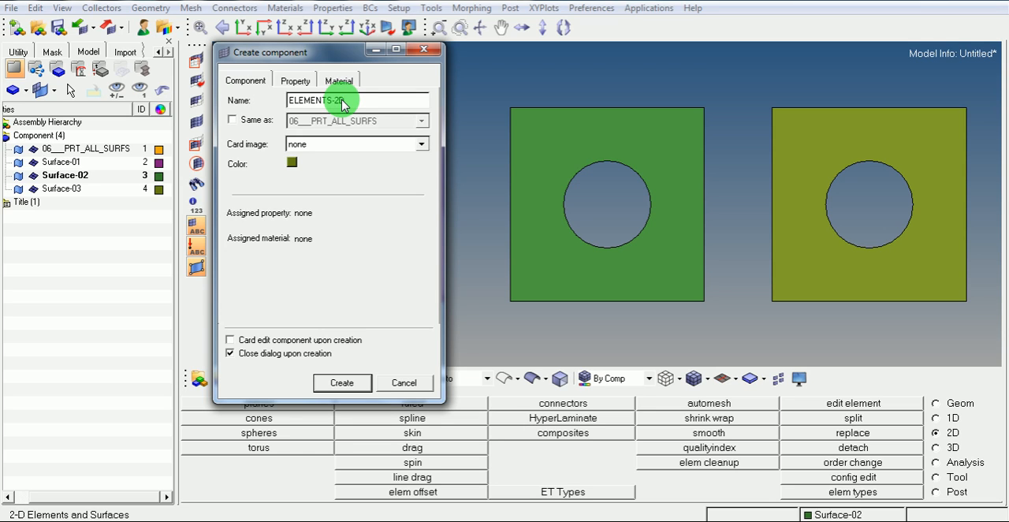
{"action": "left_click", "coordinate": [292, 165]}
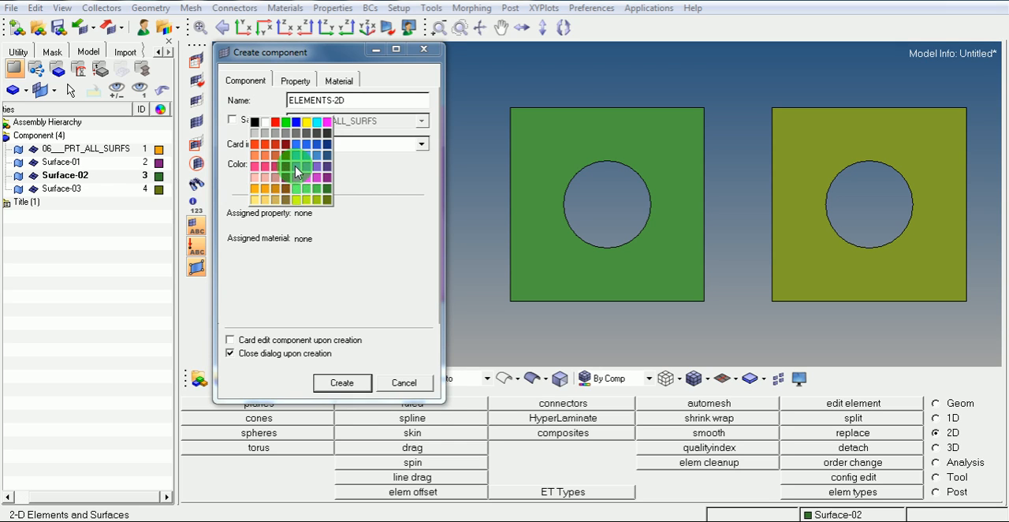
{"action": "left_click", "coordinate": [296, 170]}
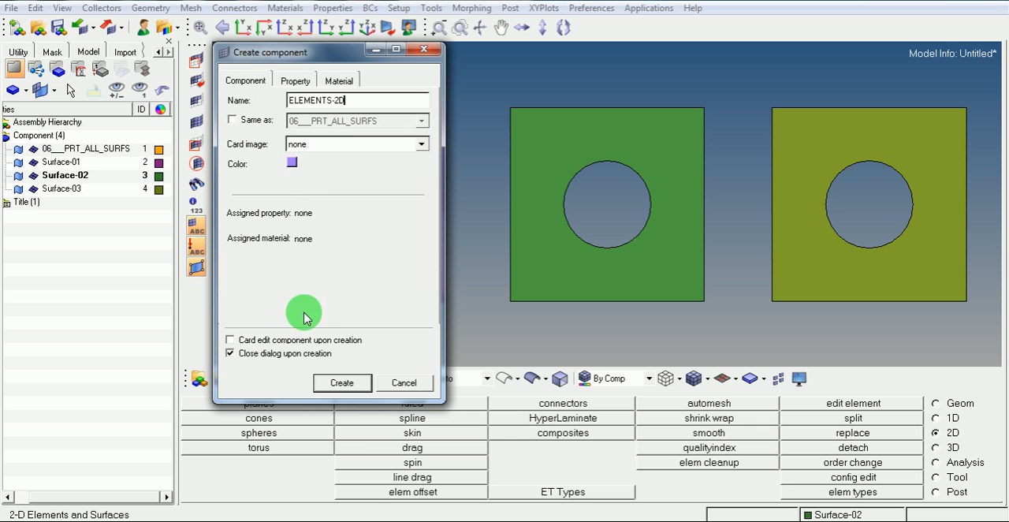
{"action": "left_click", "coordinate": [341, 382]}
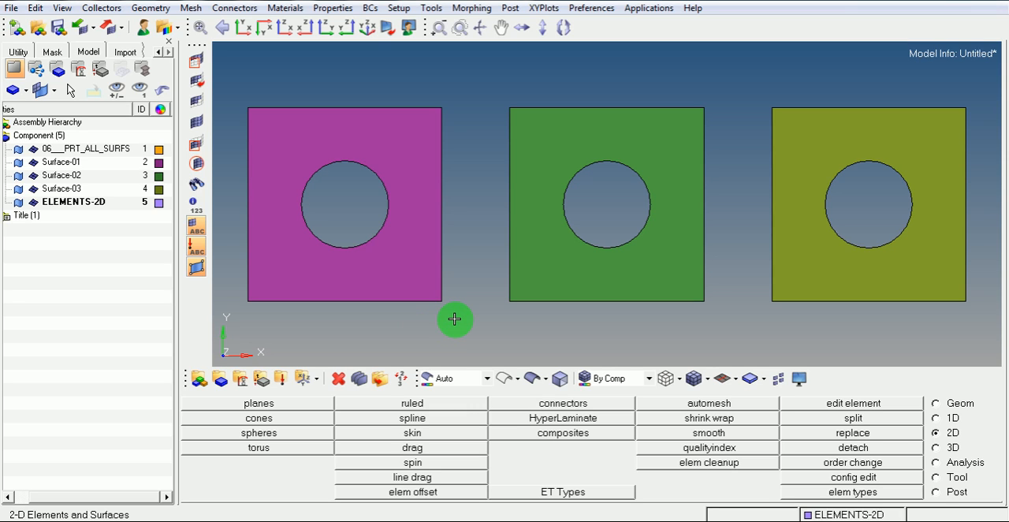
Switch to Notepad, replace the note's text with "F12" and minimize it to return to HyperMesh
{"action": "left_click", "coordinate": [626, 521]}
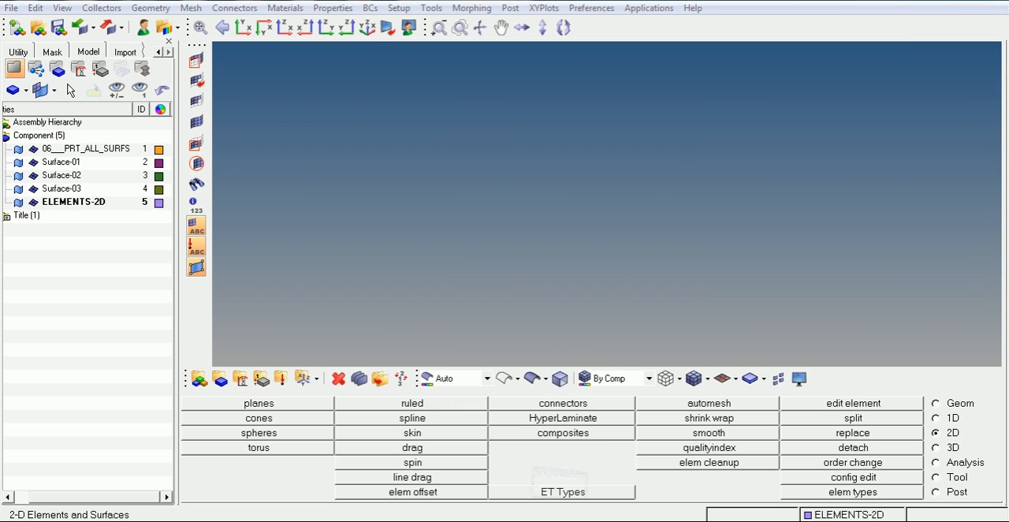
{"action": "left_click_drag", "start_coordinate": [403, 229], "coordinate": [344, 232]}
{"action": "key", "text": "BackSpace"}
{"action": "key", "text": "BackSpace"}
{"action": "type", "text": "2"}
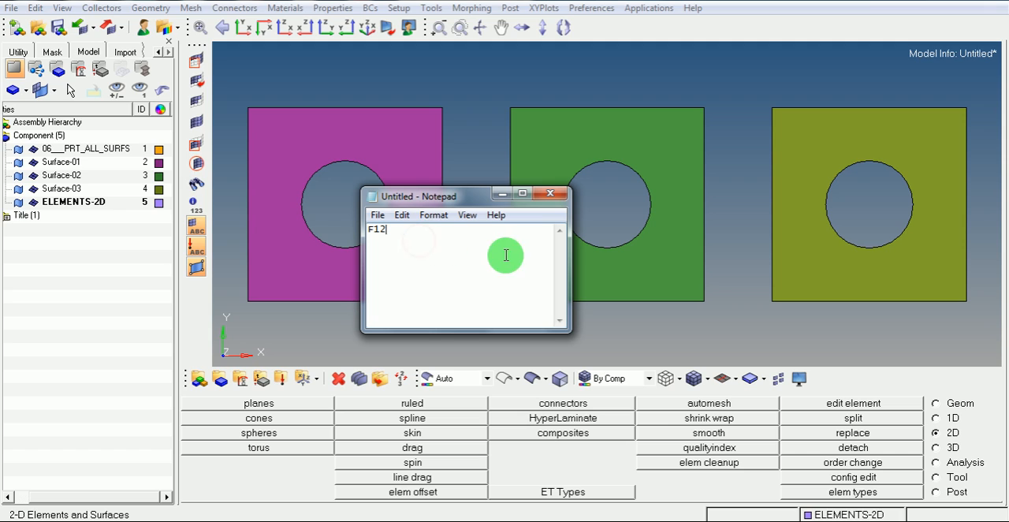
{"action": "left_click", "coordinate": [501, 196]}
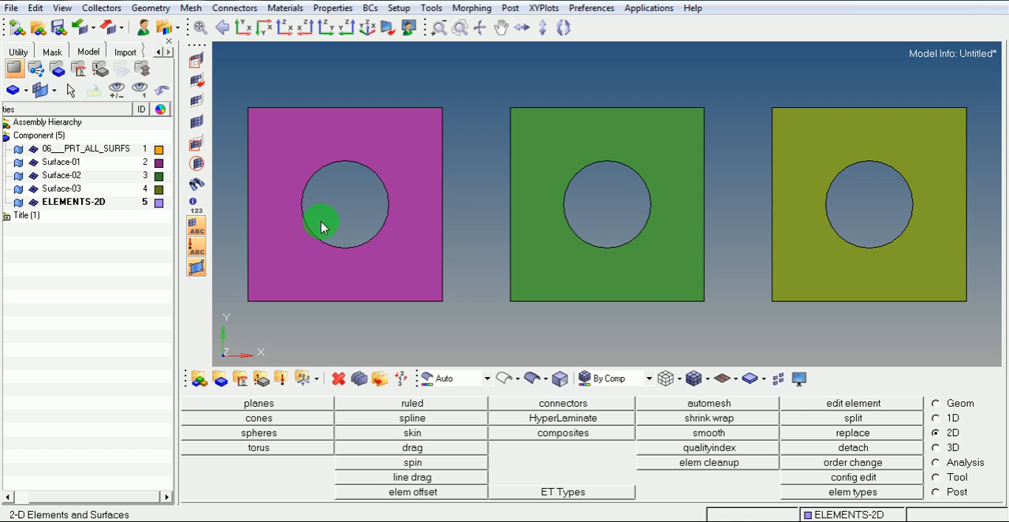
Replace the Notepad note's text with "SHIFT F9" and return to HyperMesh
{"action": "left_click", "coordinate": [542, 520]}
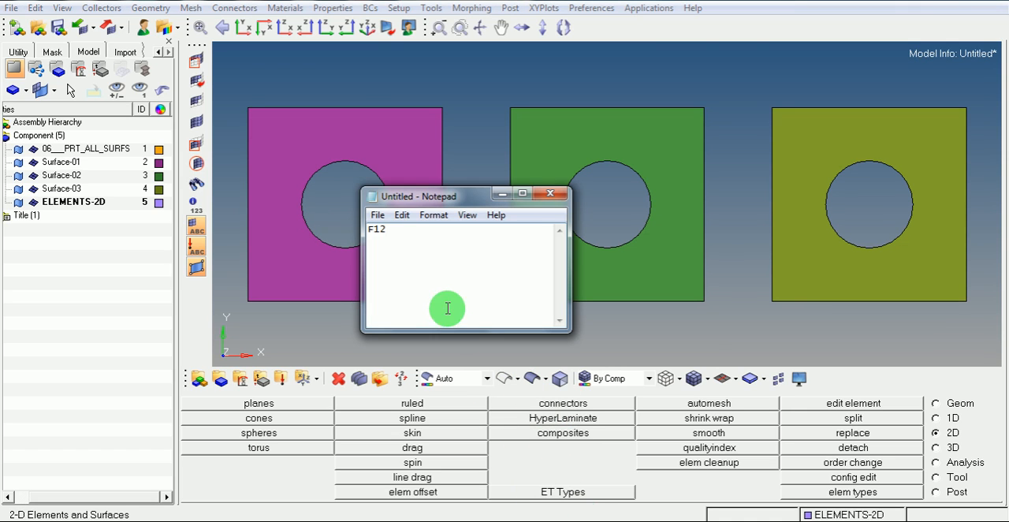
{"action": "left_click_drag", "start_coordinate": [394, 237], "coordinate": [338, 231]}
{"action": "type", "text": "SHIFT"}
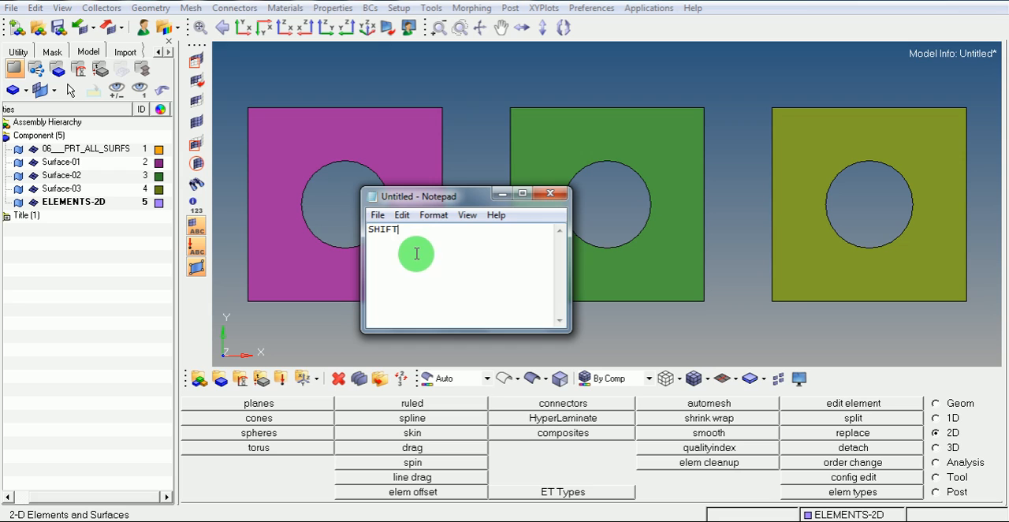
{"action": "type", "text": " F"}
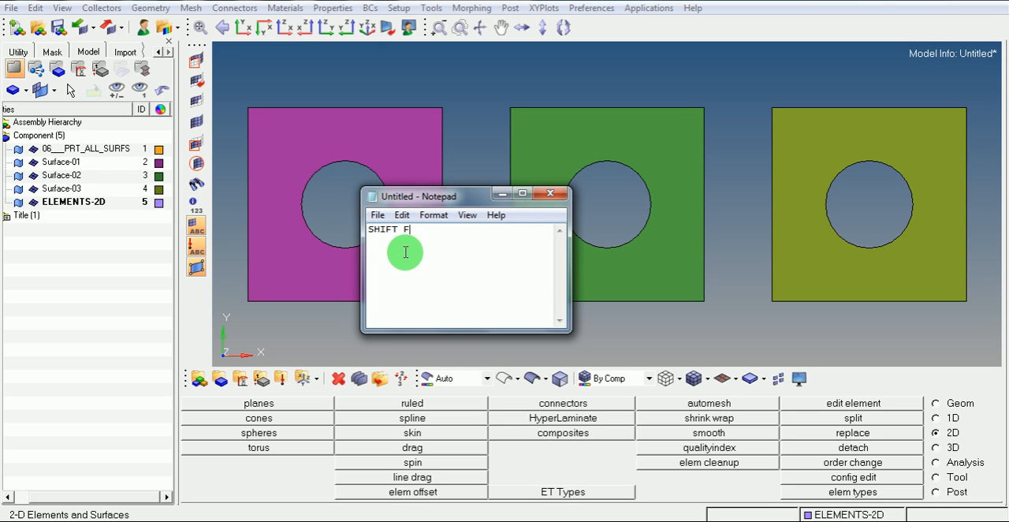
{"action": "type", "text": "9"}
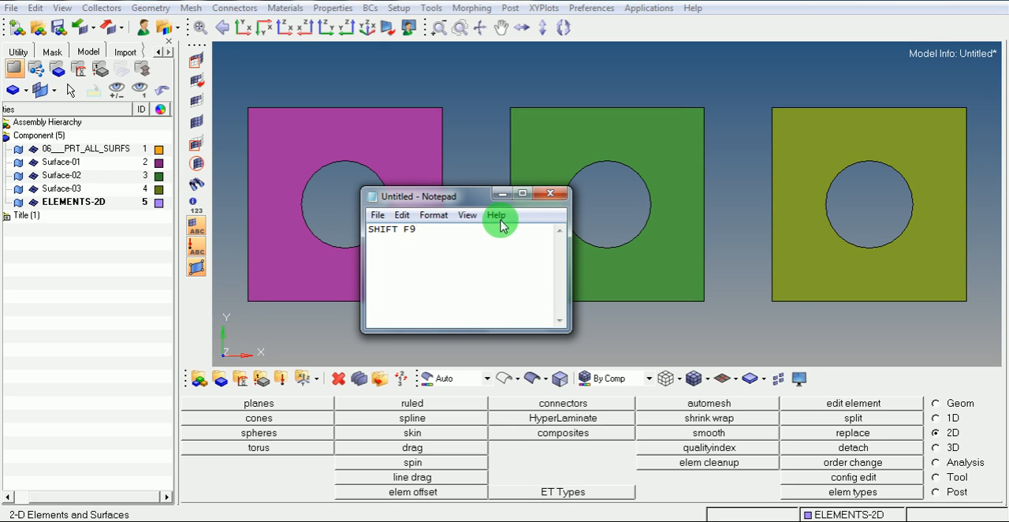
{"action": "left_click", "coordinate": [501, 194]}
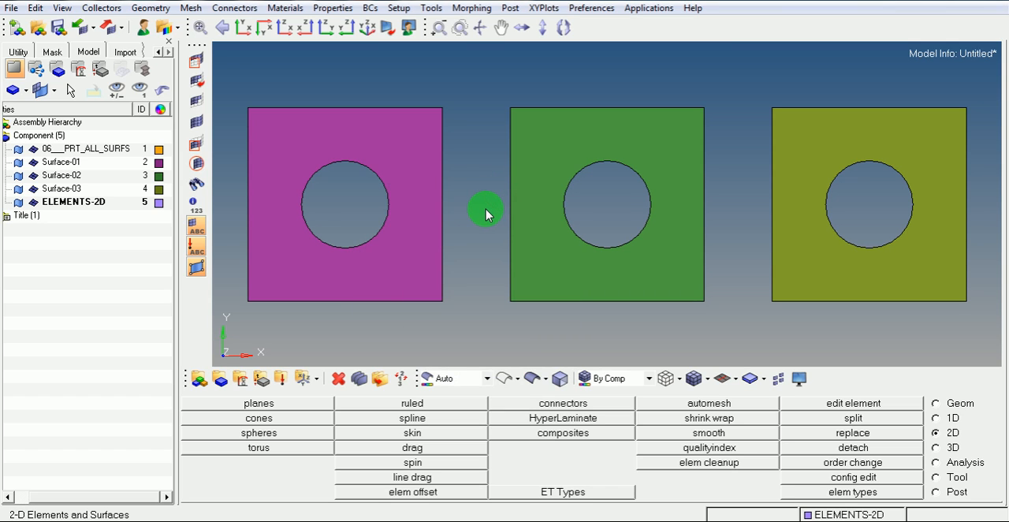
Untrim the circular hole edge of the Surface-01 square to fill it, and leave surface edit
{"action": "key", "text": "shift+F9"}
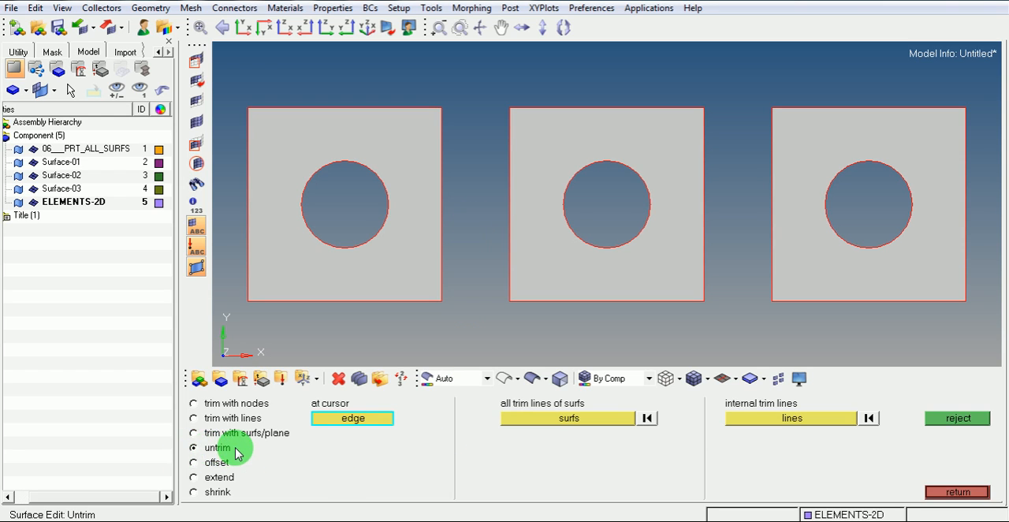
{"action": "left_click", "coordinate": [373, 175]}
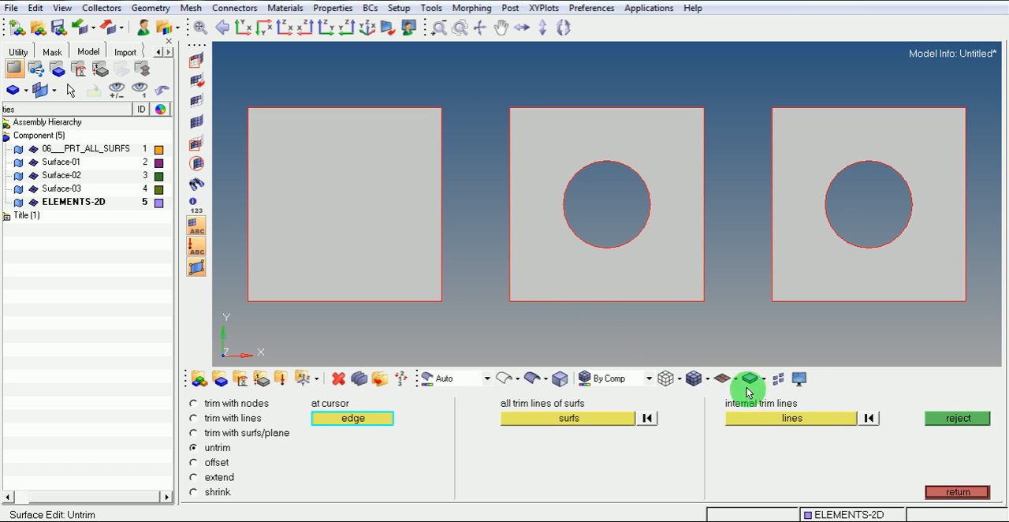
{"action": "left_click", "coordinate": [943, 492]}
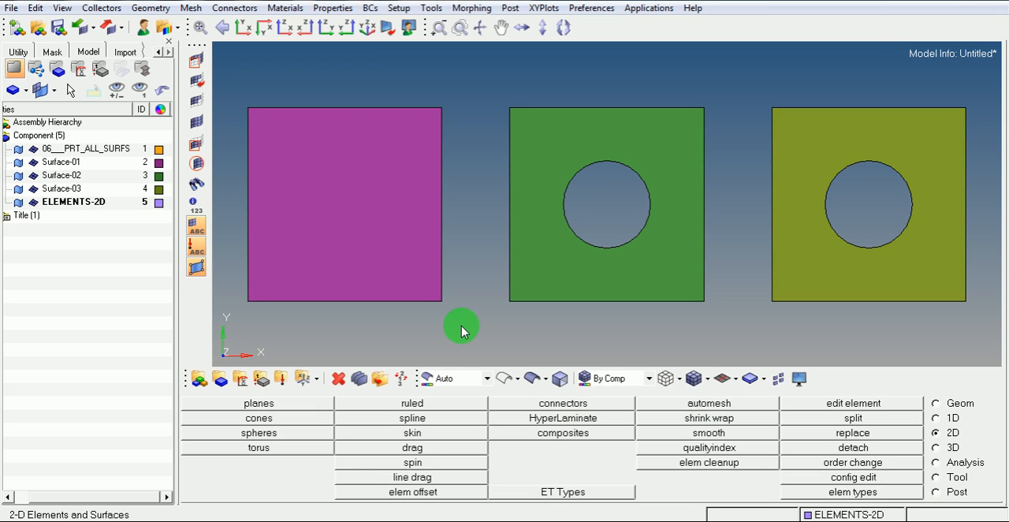
Change the Notepad note back to "F12" and return to HyperMesh
{"action": "left_click", "coordinate": [564, 518]}
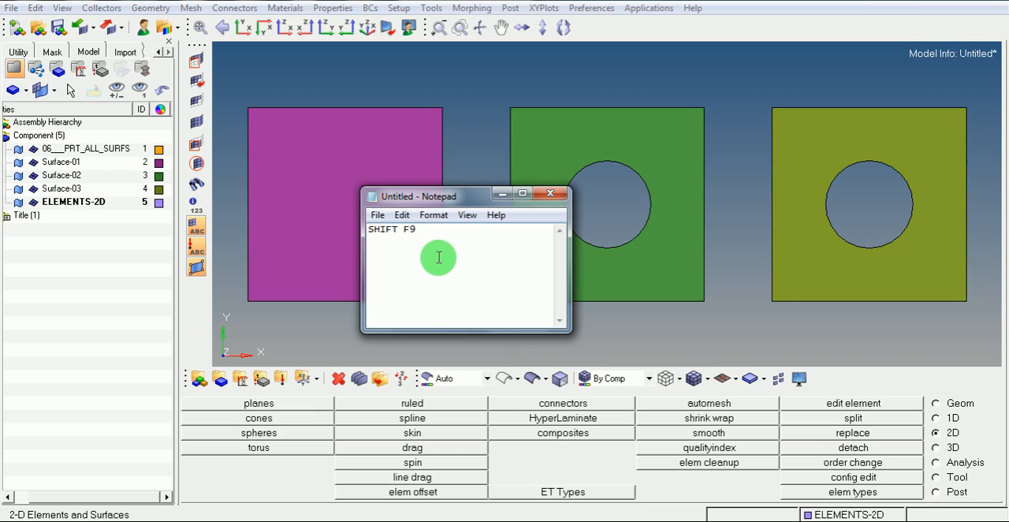
{"action": "left_click_drag", "start_coordinate": [416, 229], "coordinate": [292, 228]}
{"action": "type", "text": "F12"}
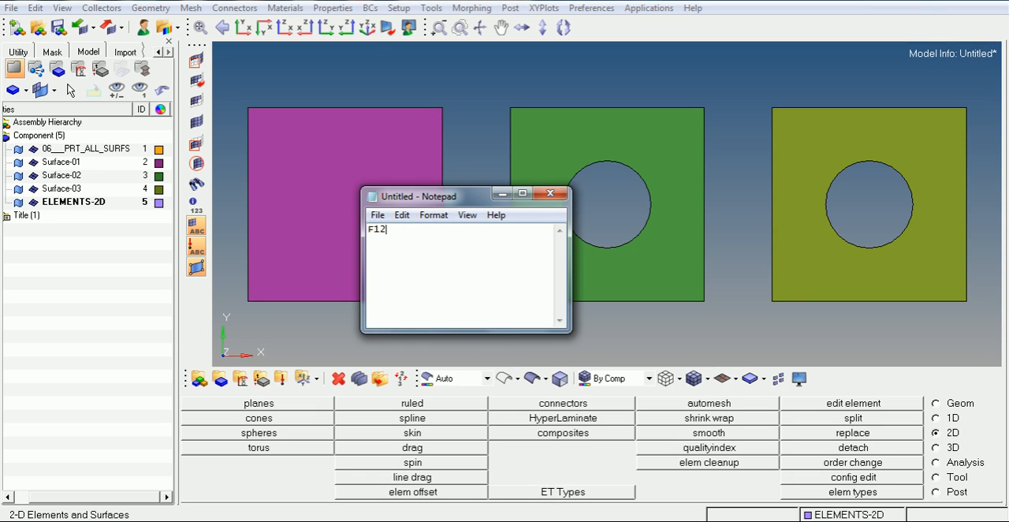
{"action": "left_click", "coordinate": [461, 245]}
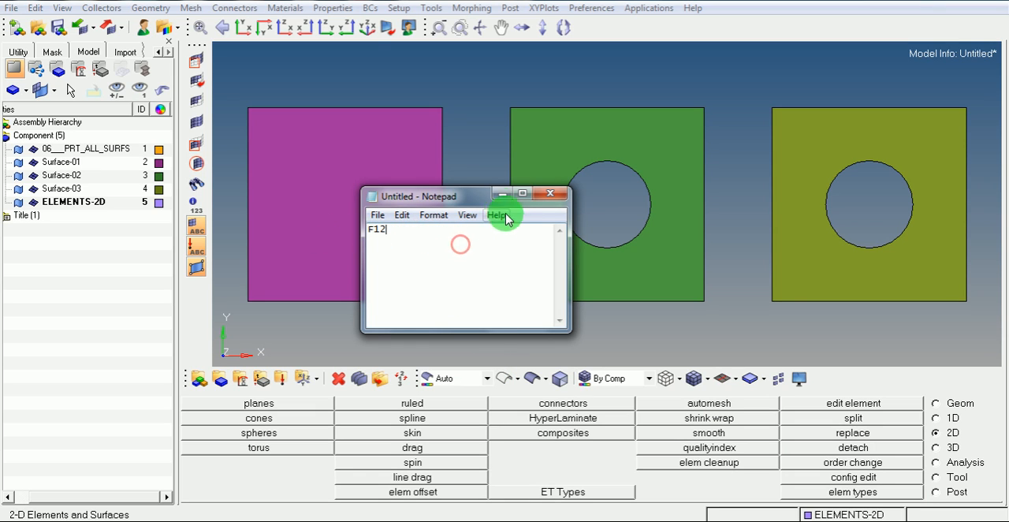
{"action": "left_click", "coordinate": [499, 196]}
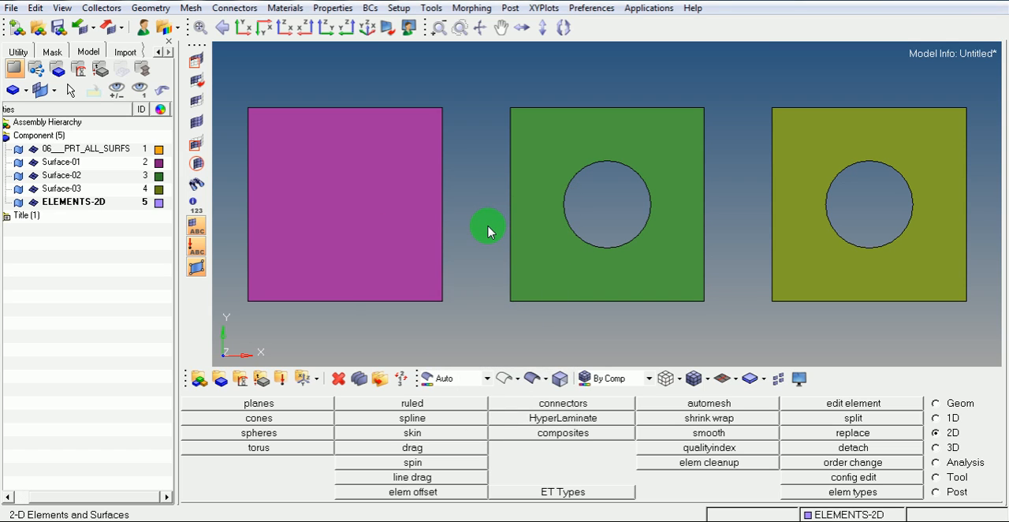
Automesh the Surface-01 square interactively with quads at element size 10, placing the elements in the current component
{"action": "key", "text": "F12"}
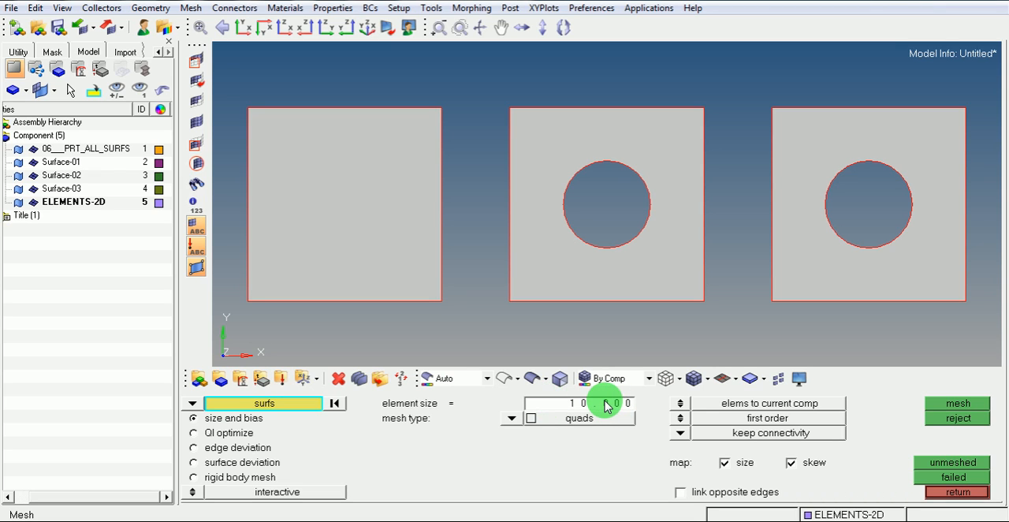
{"action": "left_click", "coordinate": [511, 418]}
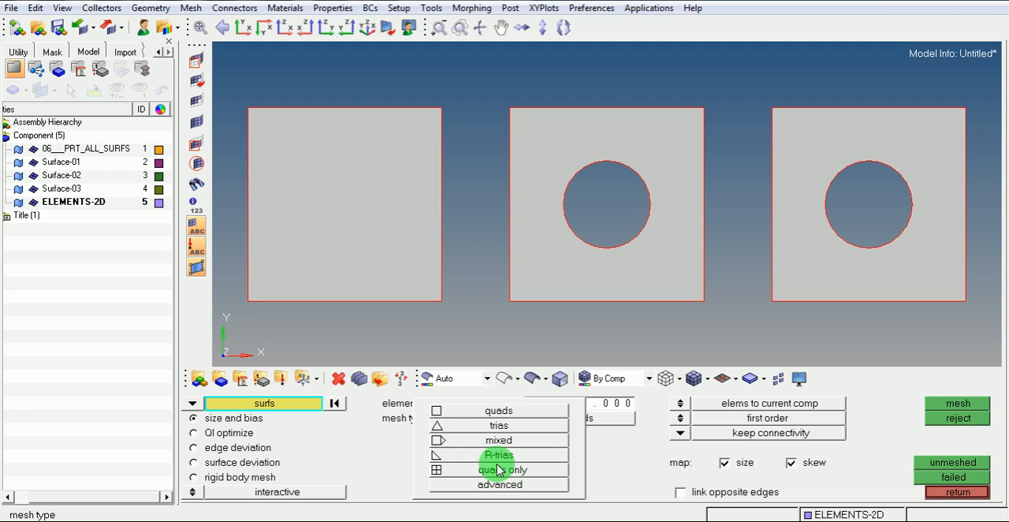
{"action": "left_click", "coordinate": [491, 411]}
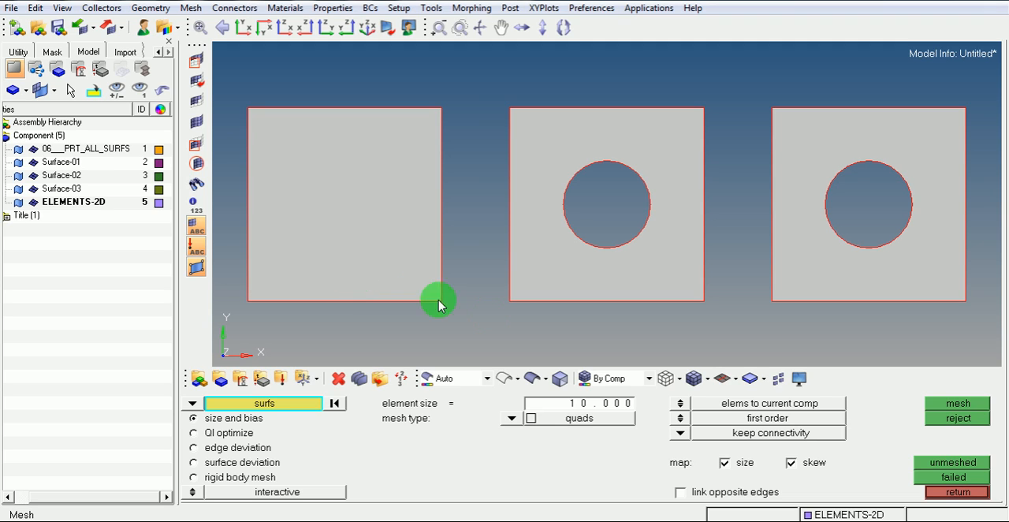
{"action": "left_click", "coordinate": [682, 405]}
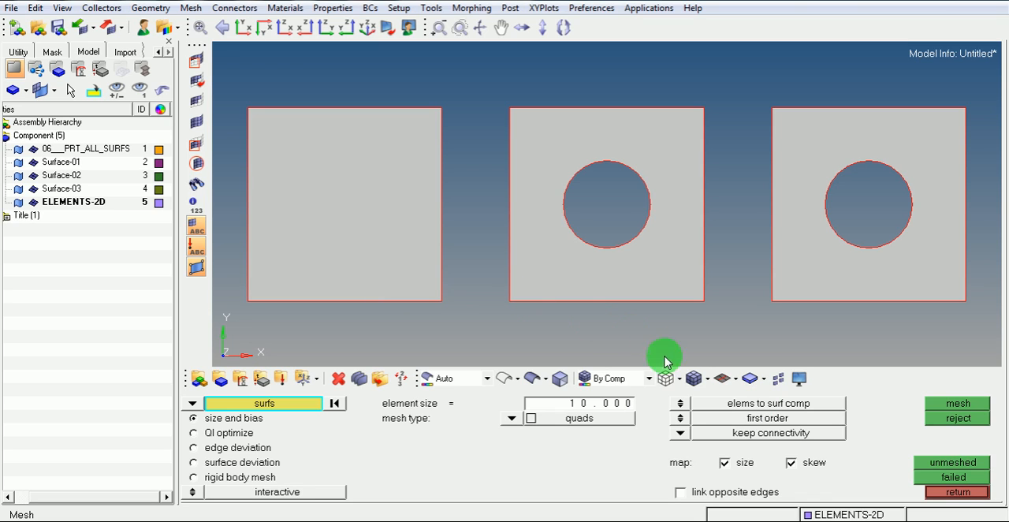
{"action": "left_click", "coordinate": [680, 402]}
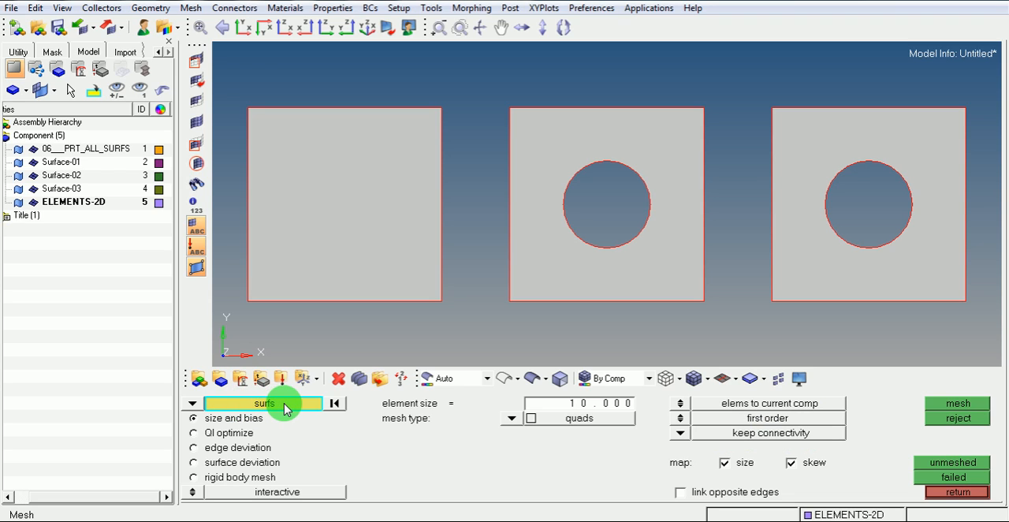
{"action": "left_click", "coordinate": [319, 272]}
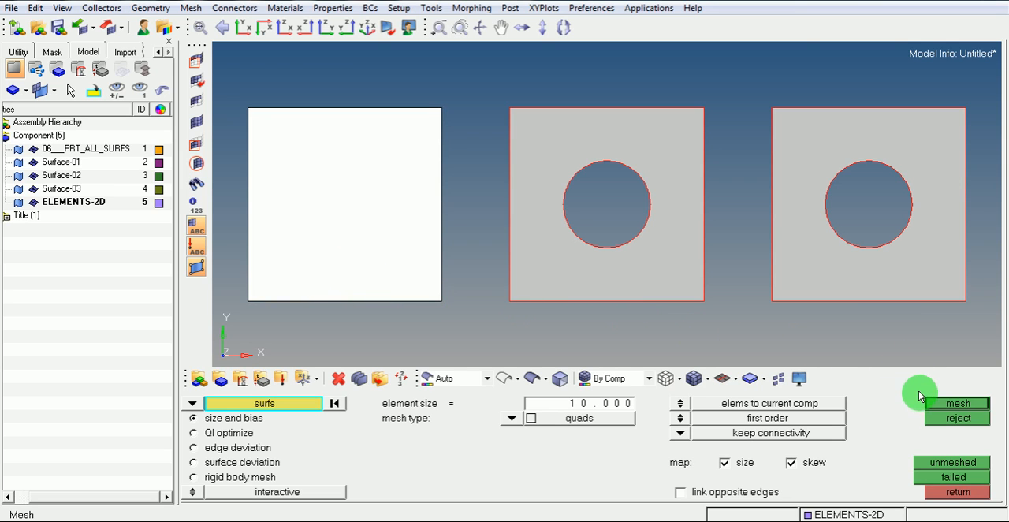
{"action": "left_click", "coordinate": [941, 404]}
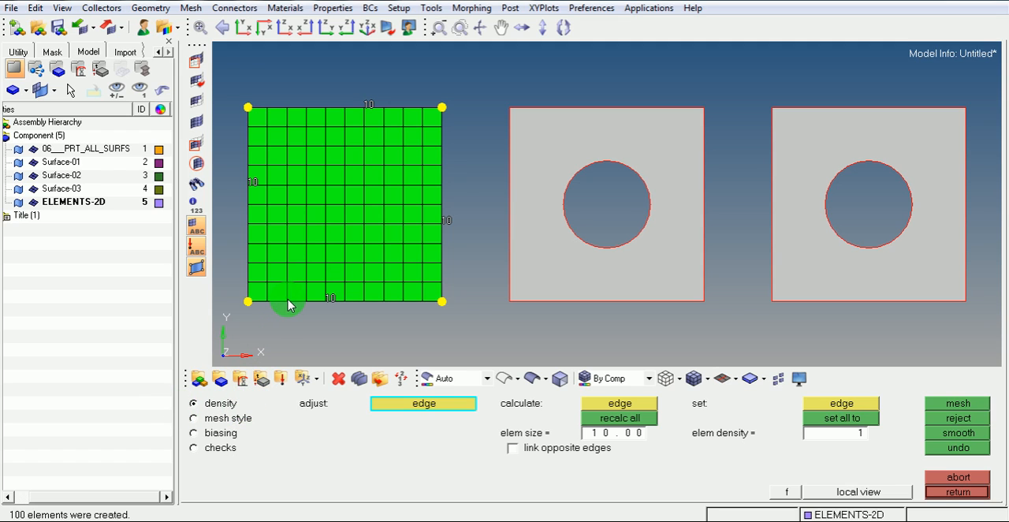
Recalculate all edge densities for element size 5, remesh the square, and reject the mesh to return to the automesh settings
{"action": "left_click", "coordinate": [611, 439]}
{"action": "type", "text": "5"}
{"action": "key", "text": "Return"}
{"action": "left_click", "coordinate": [620, 424]}
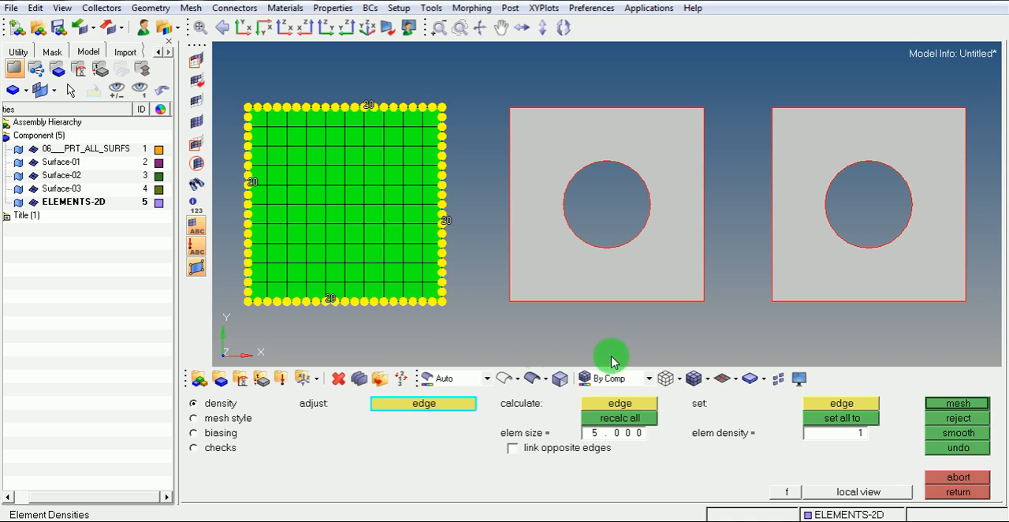
{"action": "left_click", "coordinate": [953, 404]}
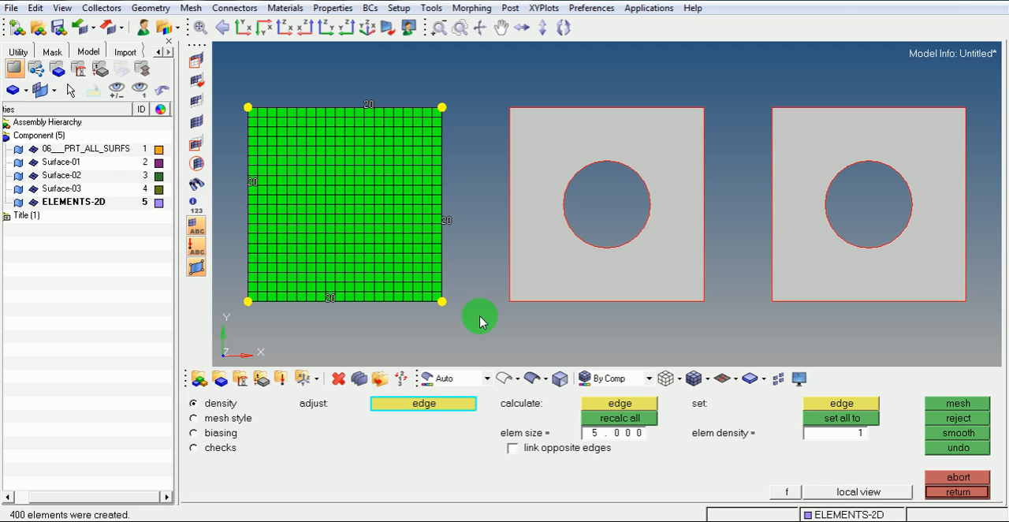
{"action": "left_click", "coordinate": [944, 421]}
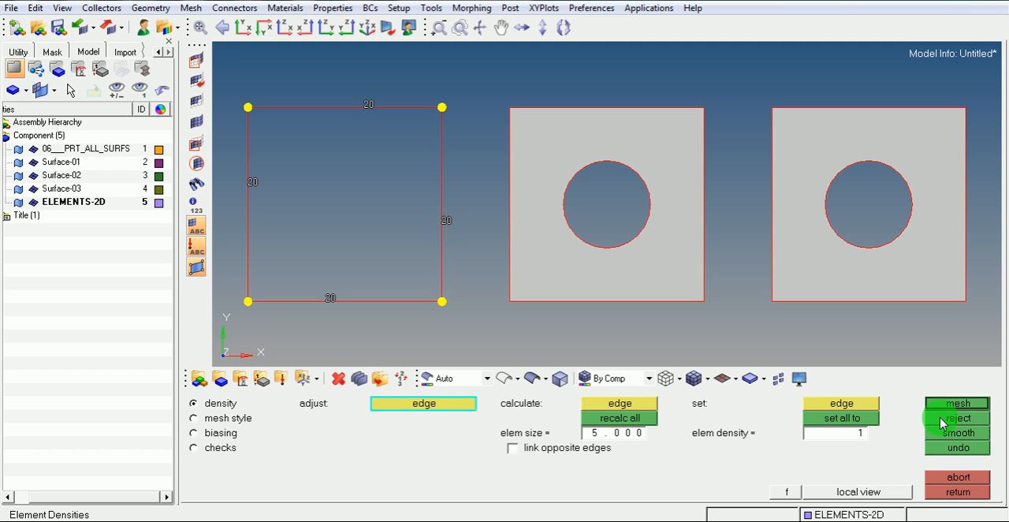
{"action": "left_click", "coordinate": [938, 492]}
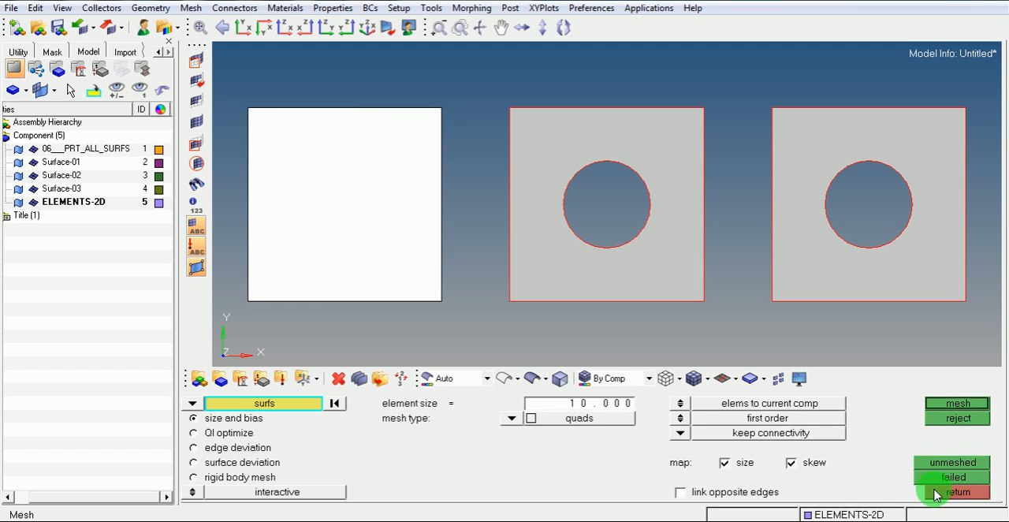
Automesh the Surface-01 square with trias at element size 10, and reject the mesh to return to the automesh settings
{"action": "left_click", "coordinate": [512, 419]}
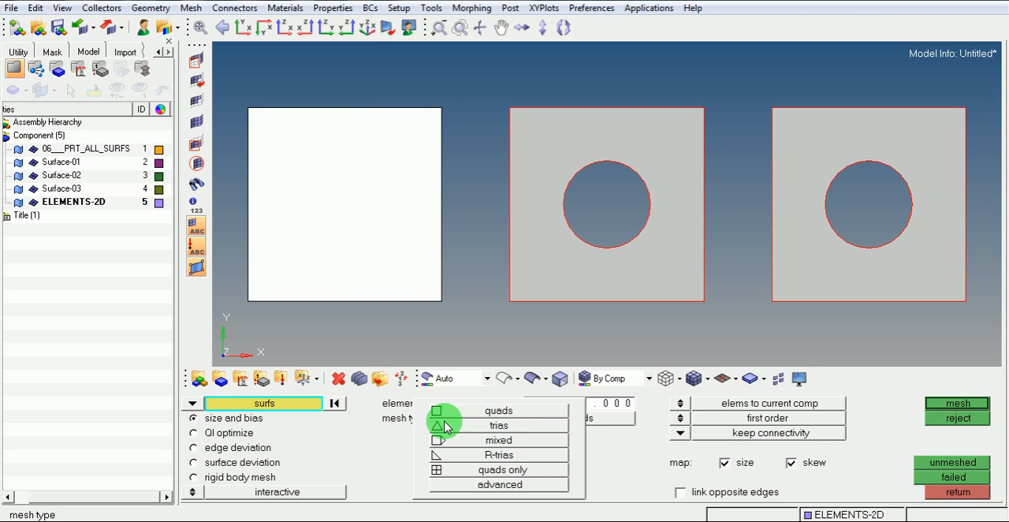
{"action": "left_click", "coordinate": [487, 425]}
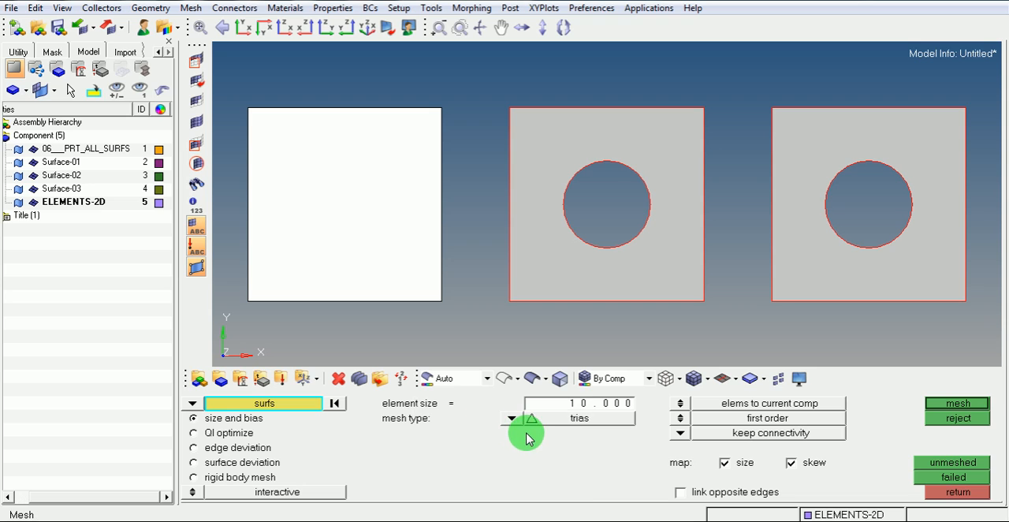
{"action": "left_click", "coordinate": [940, 405]}
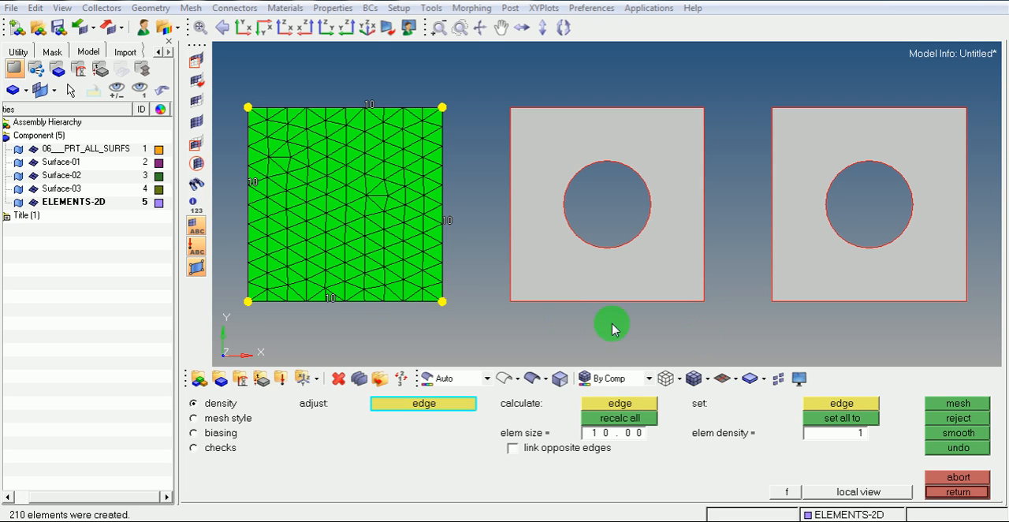
{"action": "left_click", "coordinate": [955, 417]}
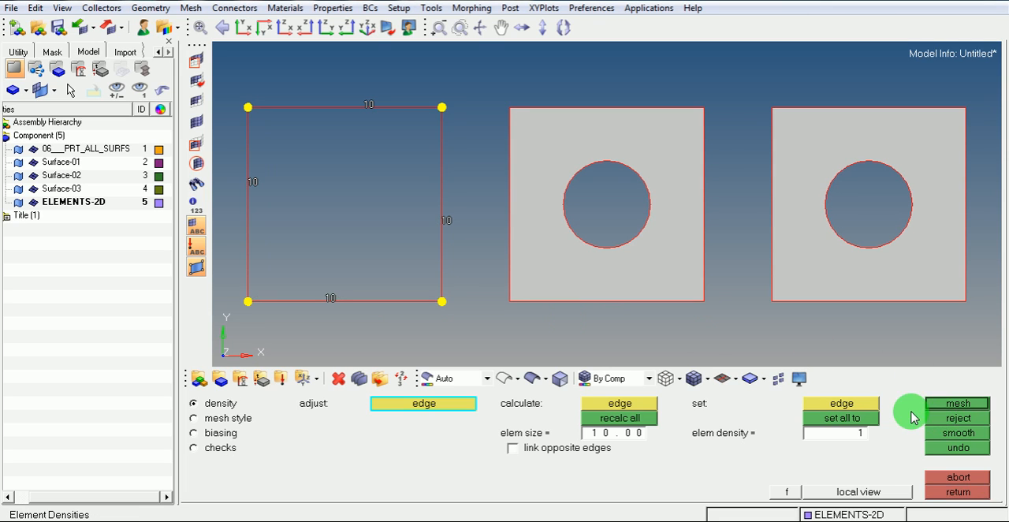
{"action": "left_click", "coordinate": [956, 492]}
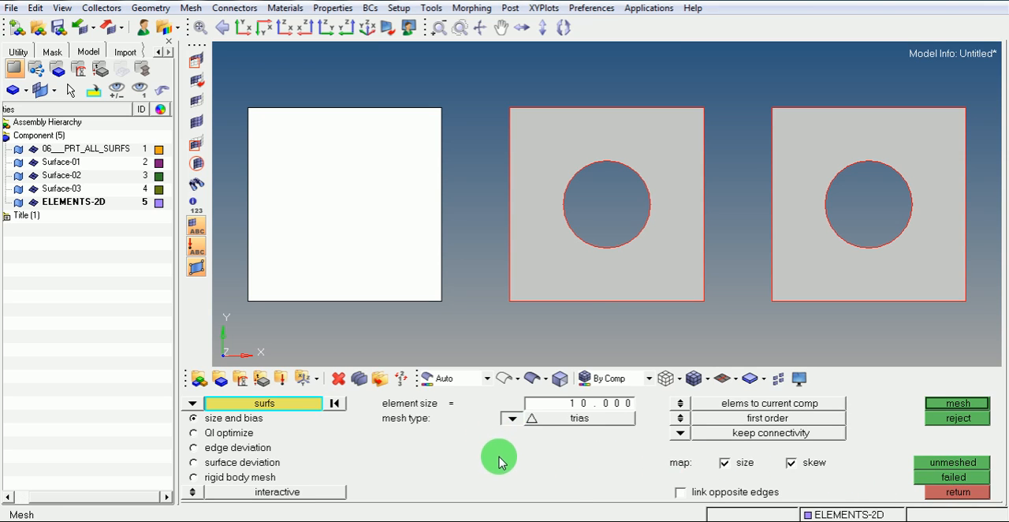
Automesh the Surface-01 square with the mixed mesh type at element size 10, reject the mesh and return to the settings
{"action": "left_click", "coordinate": [511, 419]}
{"action": "left_click", "coordinate": [490, 442]}
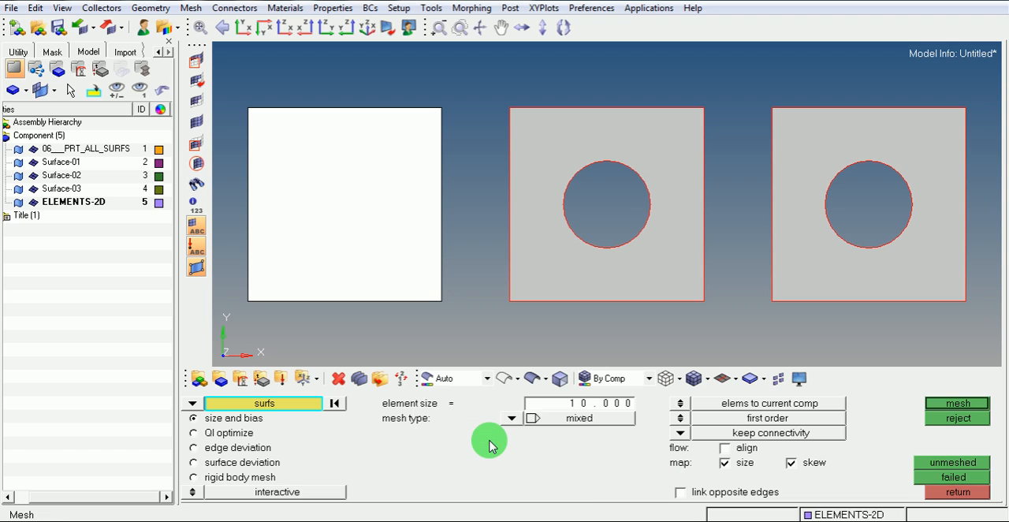
{"action": "left_click", "coordinate": [943, 406]}
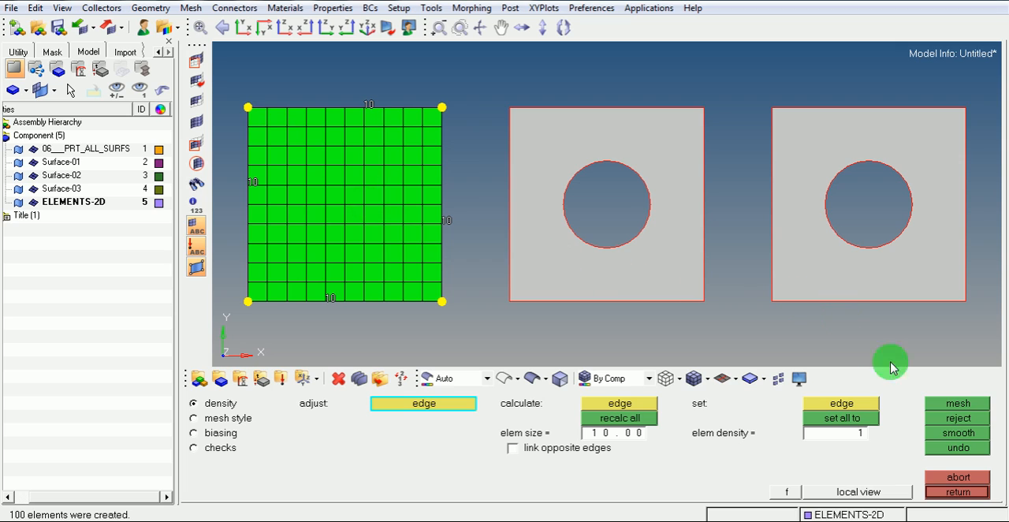
{"action": "left_click", "coordinate": [940, 418]}
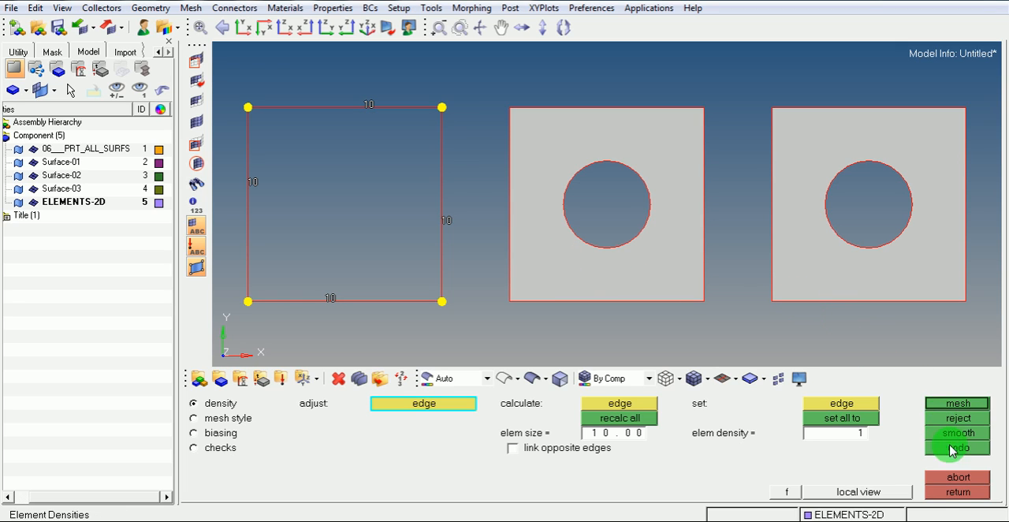
{"action": "left_click", "coordinate": [945, 492]}
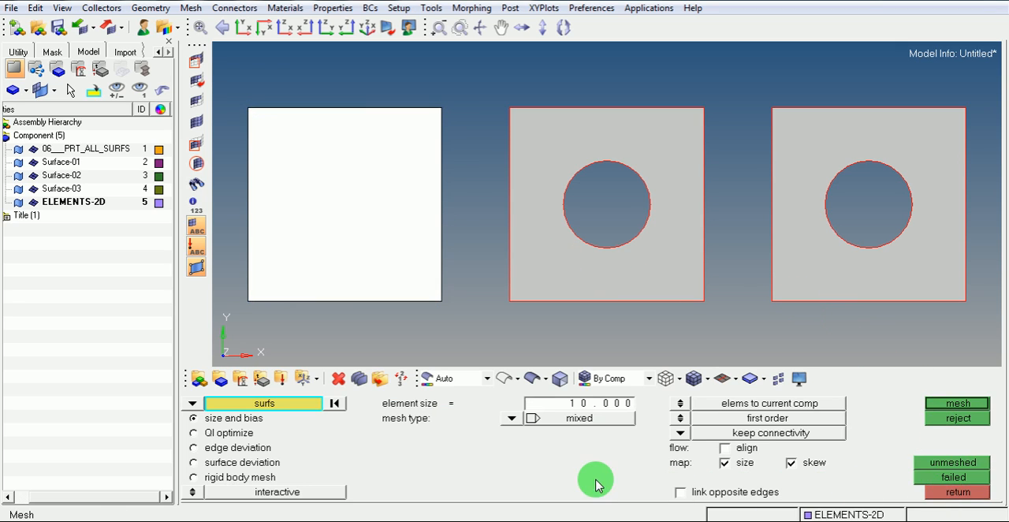
Automesh the Surface-01 square with quads at element size 10 and accept the mesh into the current component
{"action": "left_click", "coordinate": [511, 418]}
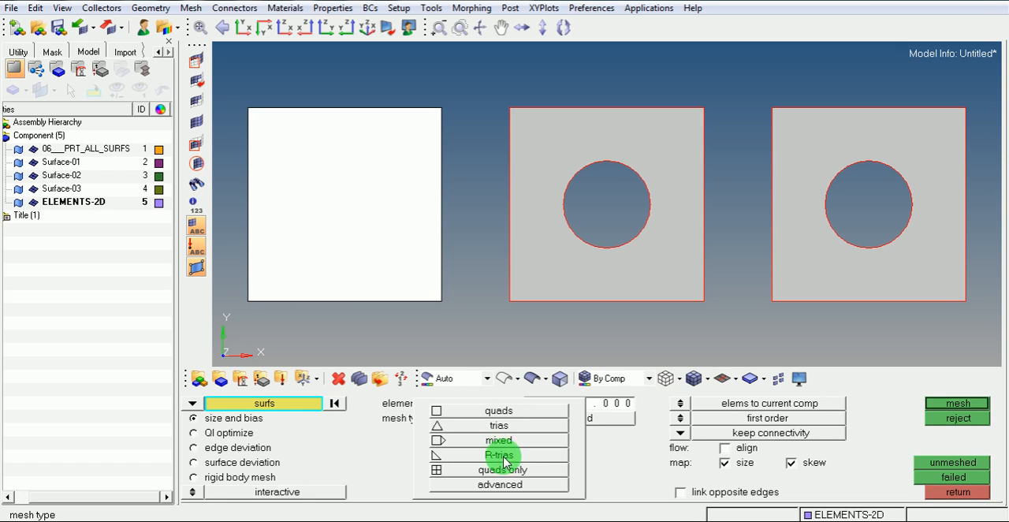
{"action": "left_click", "coordinate": [515, 411]}
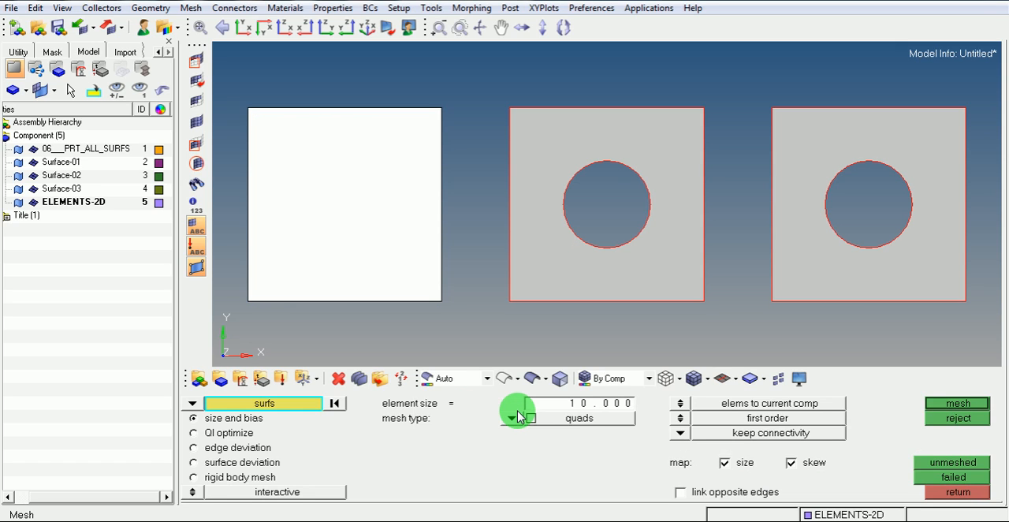
{"action": "left_click", "coordinate": [957, 403]}
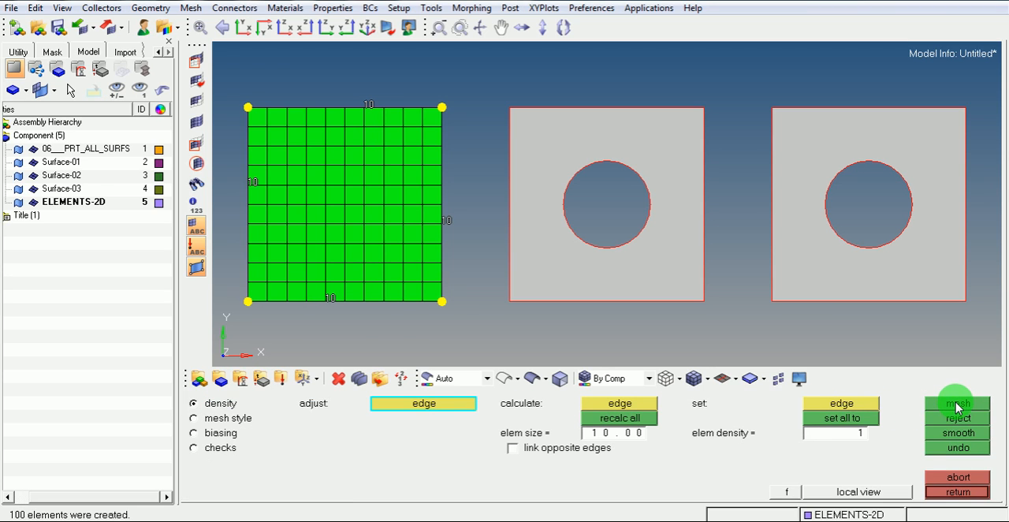
{"action": "left_click", "coordinate": [961, 489]}
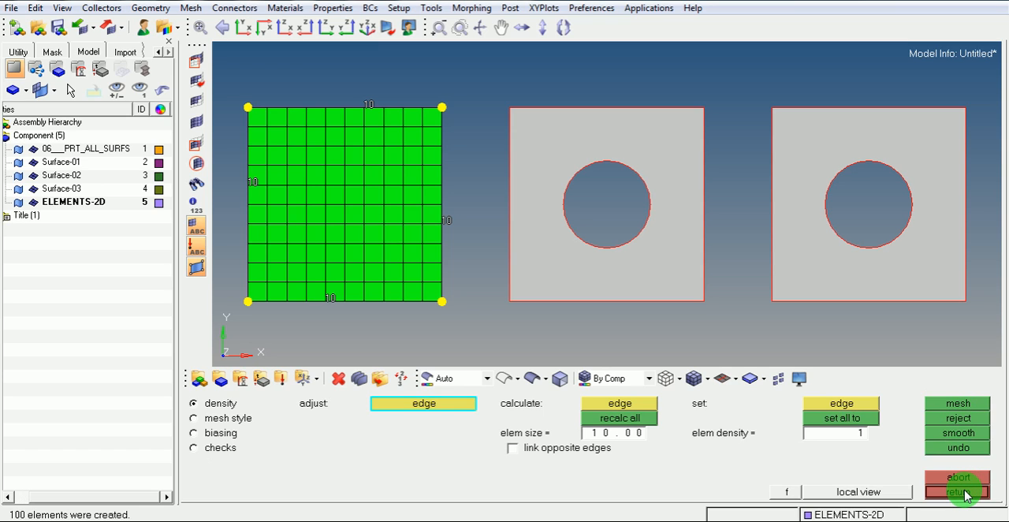
{"action": "left_click", "coordinate": [963, 492]}
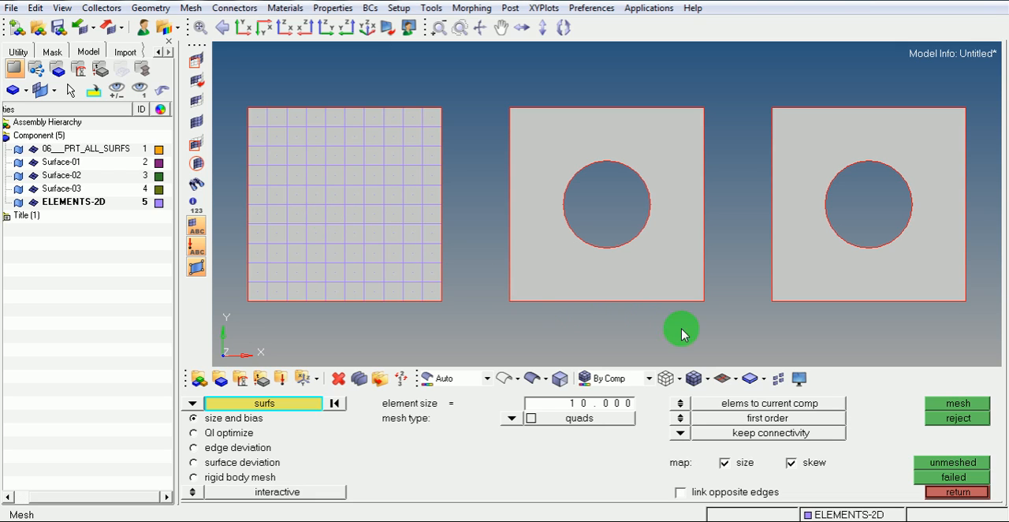
Display the elements shaded with mesh lines, and switch the geometry to wireframe and back to shaded
{"action": "left_click", "coordinate": [693, 380]}
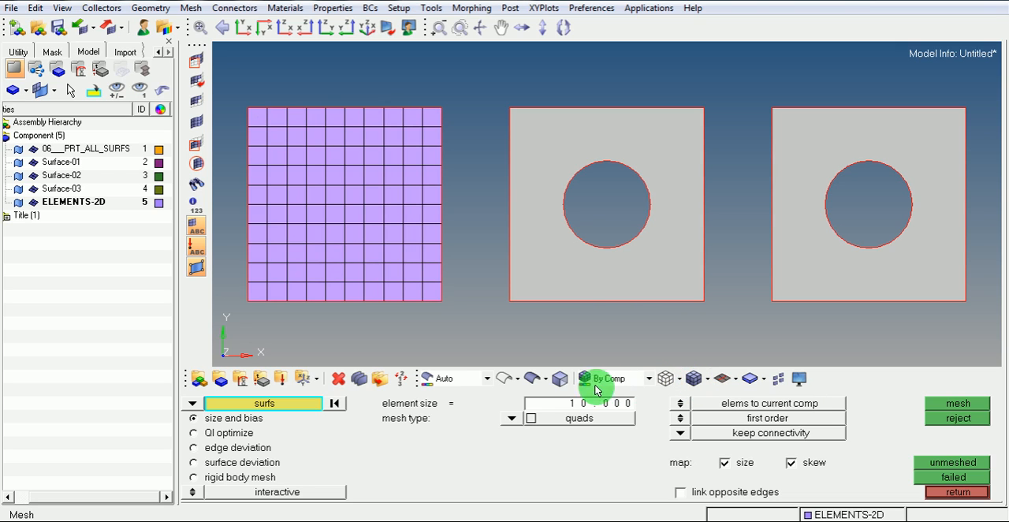
{"action": "left_click", "coordinate": [504, 381]}
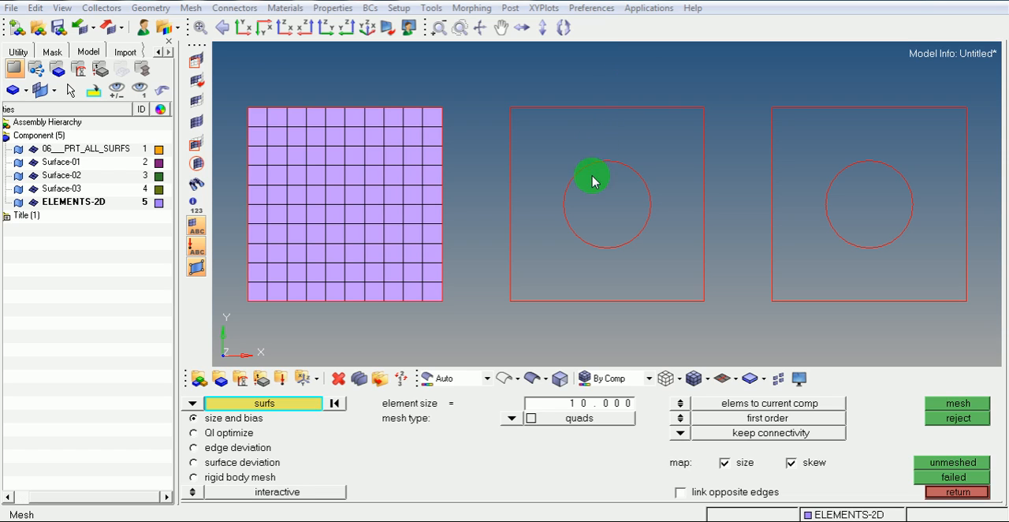
{"action": "left_click", "coordinate": [532, 379]}
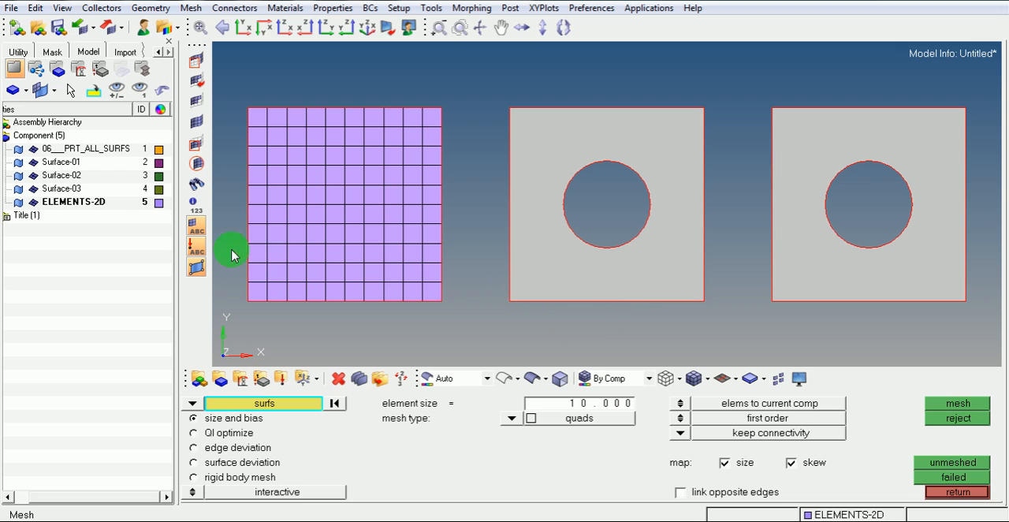
Hide and show the ELEMENTS-2D component's elements repeatedly to examine where the mesh is stored, and leave automesh with them shown
{"action": "left_click", "coordinate": [33, 203]}
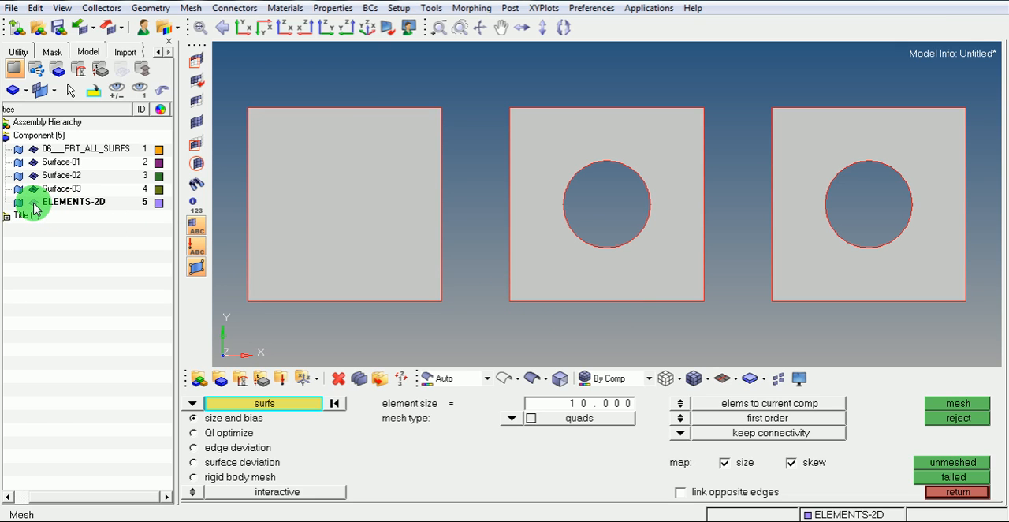
{"action": "left_click", "coordinate": [33, 203]}
{"action": "left_click", "coordinate": [33, 203]}
{"action": "left_click", "coordinate": [33, 203]}
{"action": "left_click", "coordinate": [34, 203]}
{"action": "left_click", "coordinate": [33, 204]}
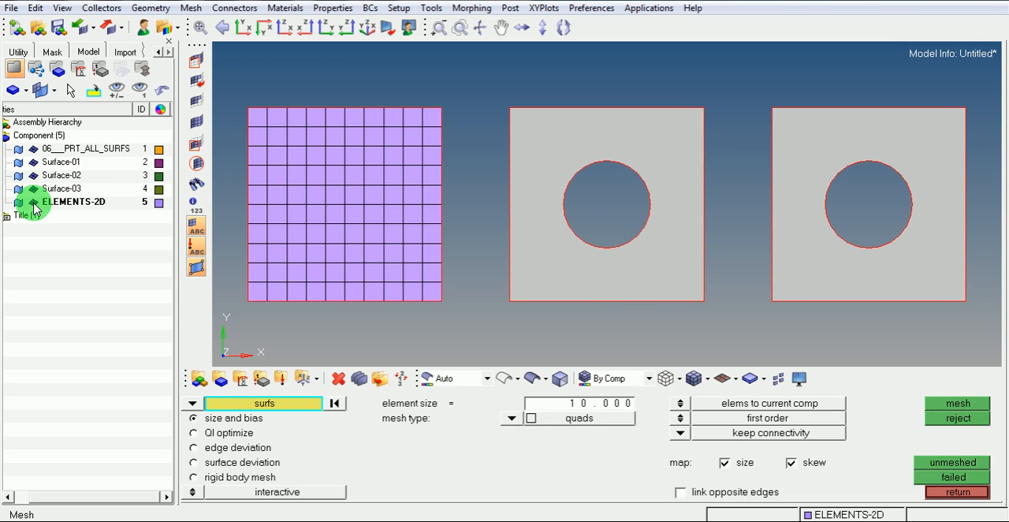
{"action": "left_click", "coordinate": [33, 203]}
{"action": "left_click", "coordinate": [33, 203]}
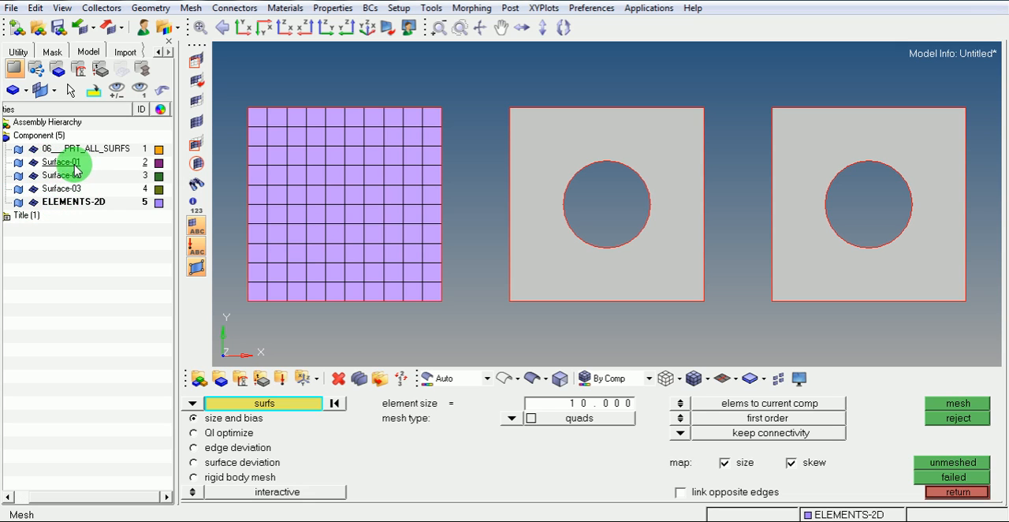
{"action": "left_click", "coordinate": [33, 203]}
{"action": "left_click", "coordinate": [33, 203]}
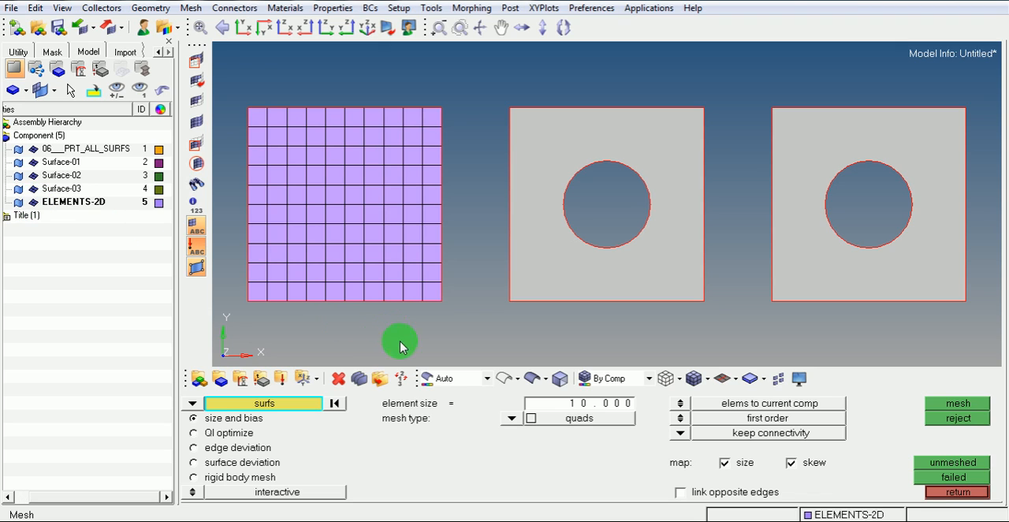
{"action": "left_click", "coordinate": [953, 492]}
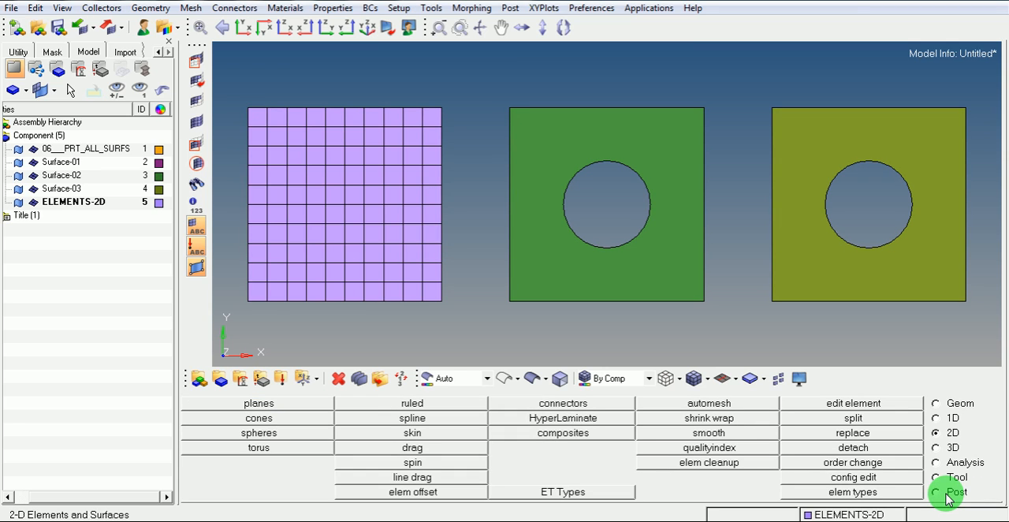